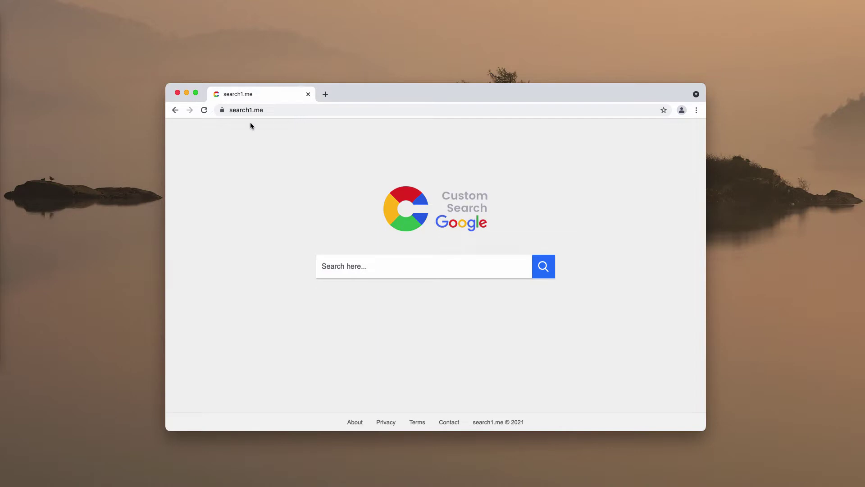
- Reveal the full search1.me address, then search that site for 'virus'
left_click(292, 109)
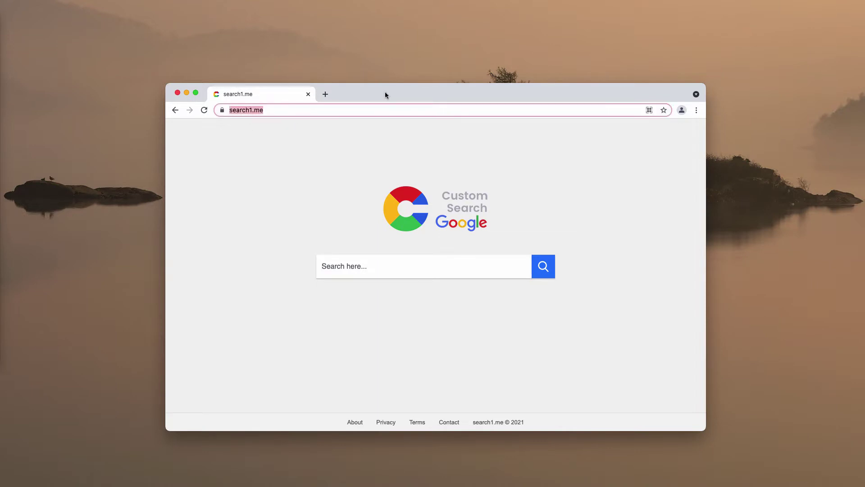
left_click(365, 108)
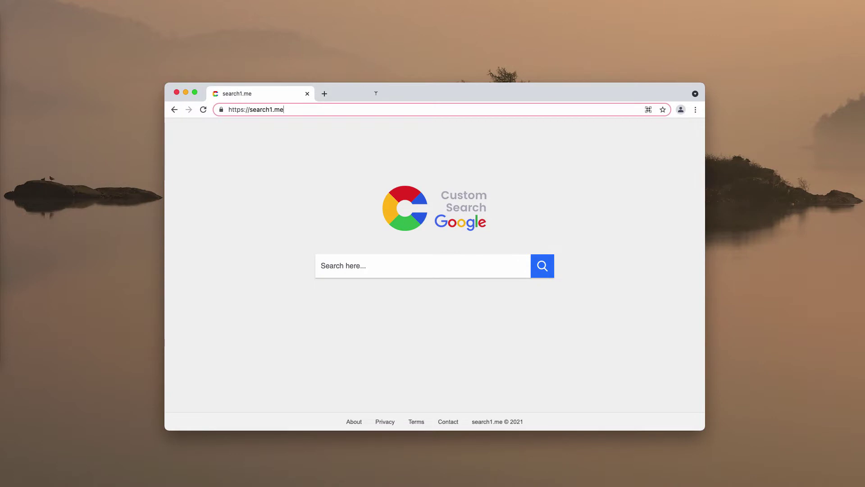
left_click(386, 273)
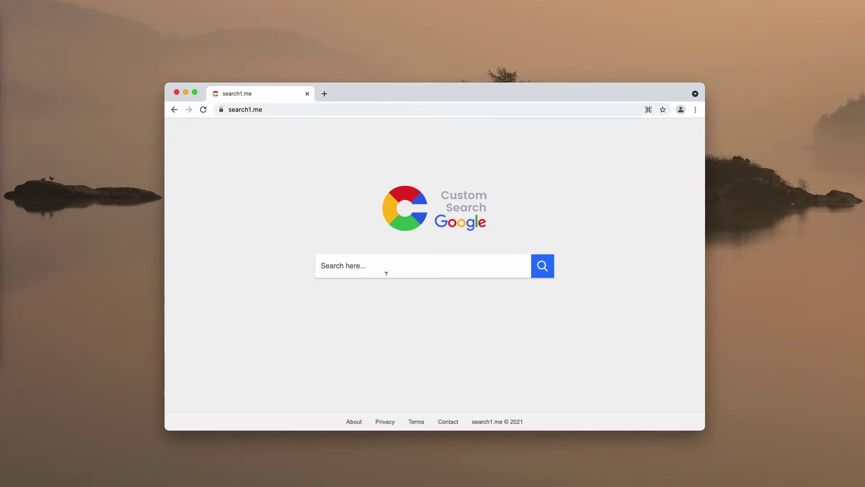
type("virus")
key("Return")
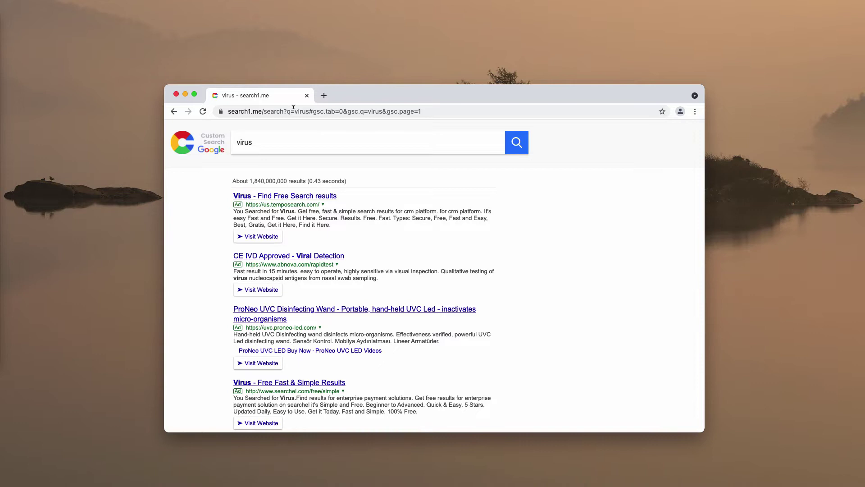
- Go back from the 'virus' results to the search1.me home page in Chrome
left_click_drag(389, 97, 384, 100)
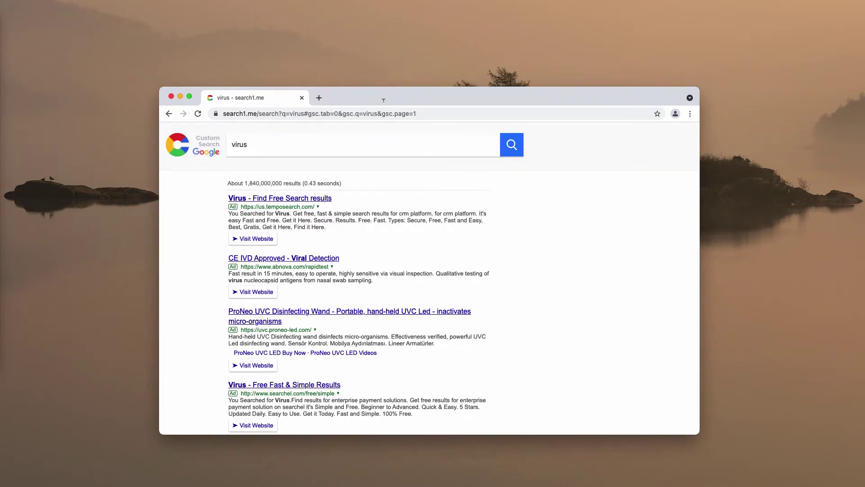
left_click(169, 114)
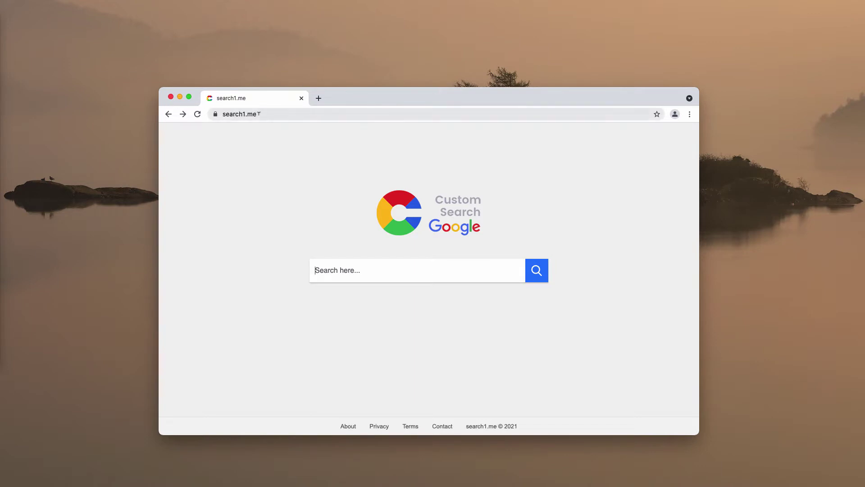
left_click_drag(353, 101, 351, 98)
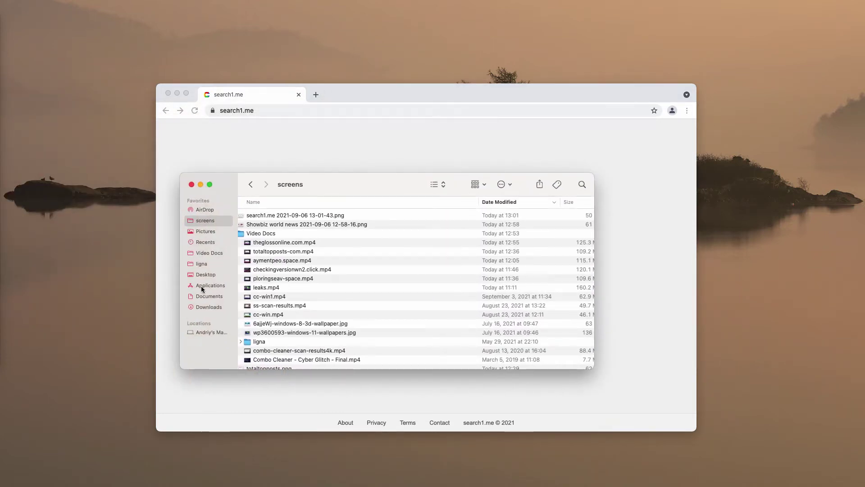
- Browse the app icons in the Applications folder, then close the Finder window
left_click(202, 287)
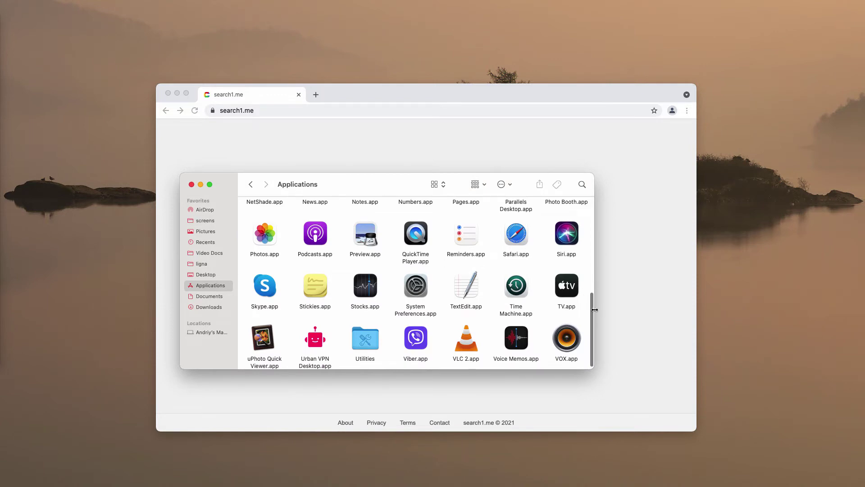
left_click_drag(591, 310, 588, 200)
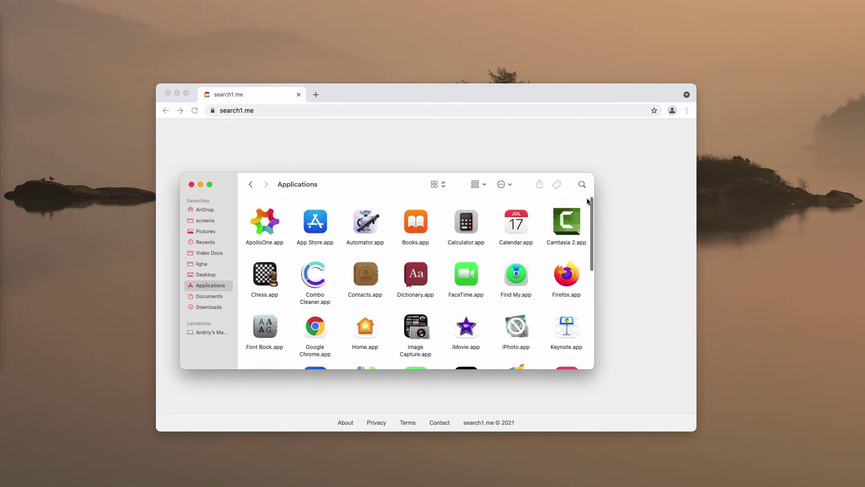
scroll(581, 205, "down", 10)
scroll(573, 211, "up", 10)
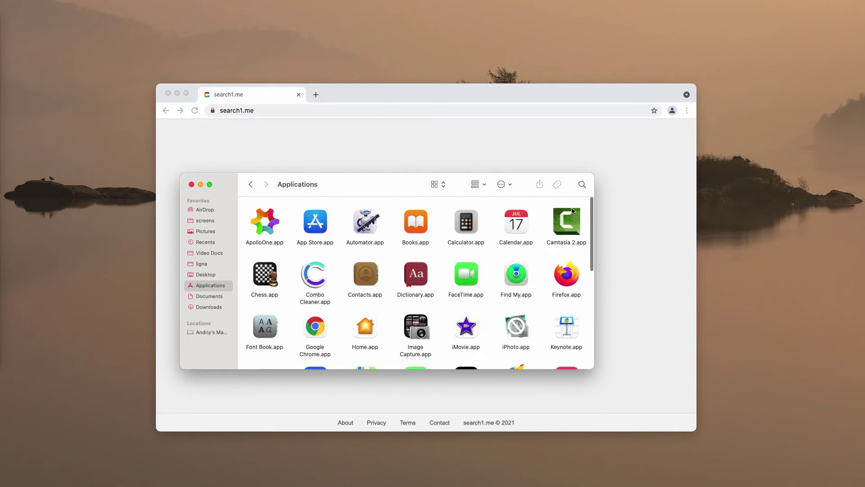
scroll(571, 226, "down", 10)
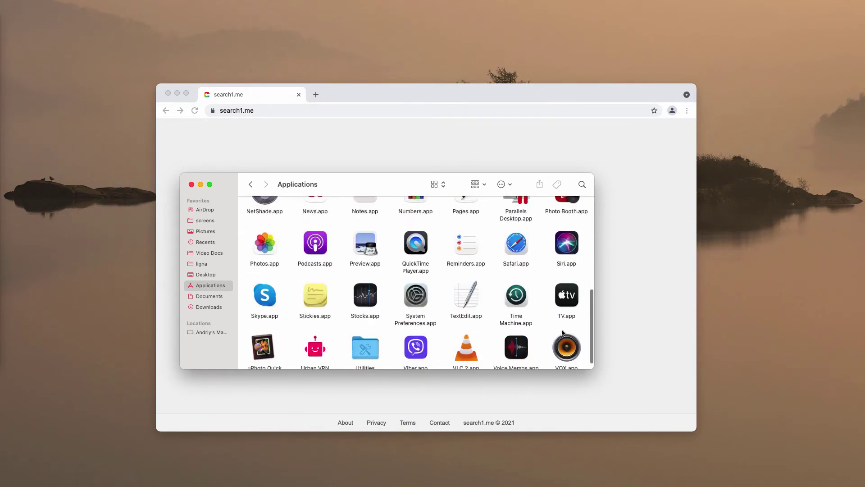
scroll(581, 274, "up", 5)
scroll(582, 289, "down", 3)
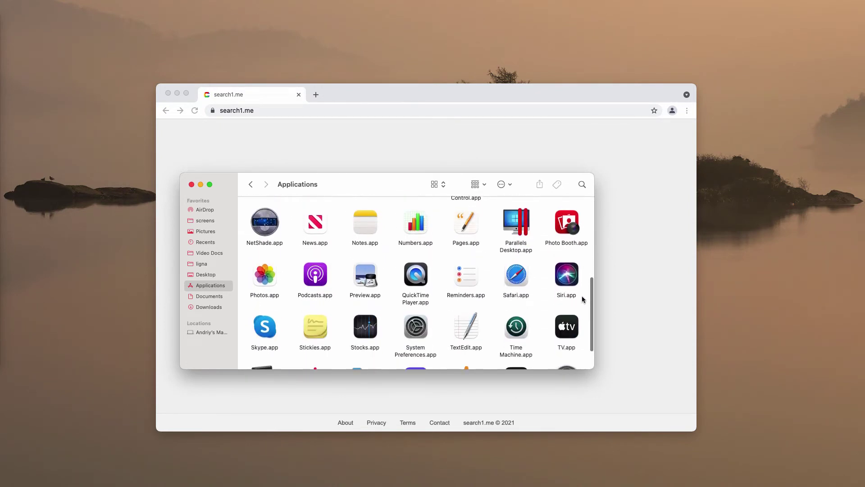
left_click(191, 185)
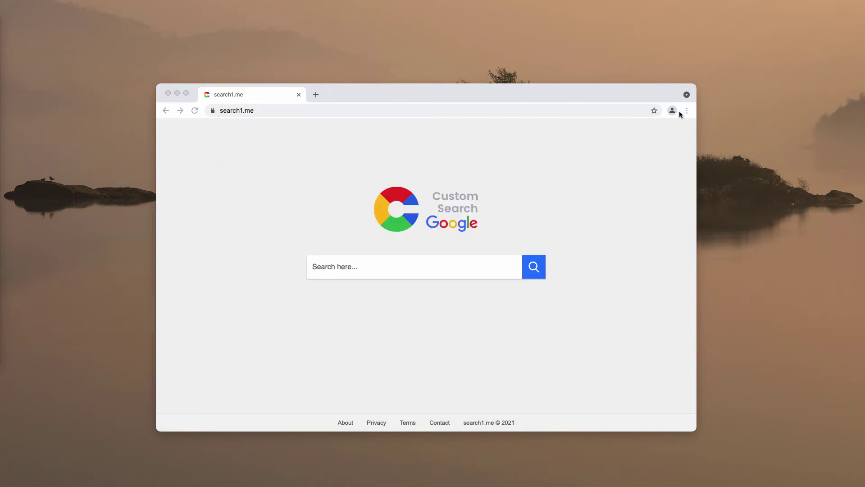
left_click(687, 110)
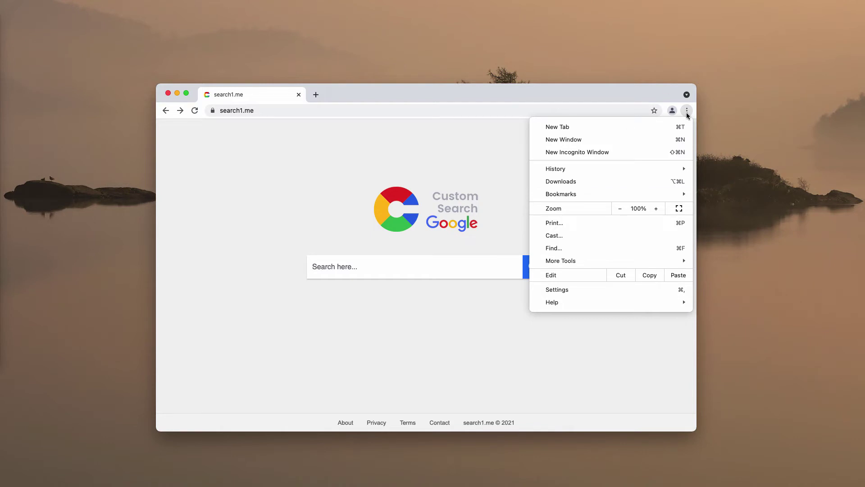
mouse_move(599, 259)
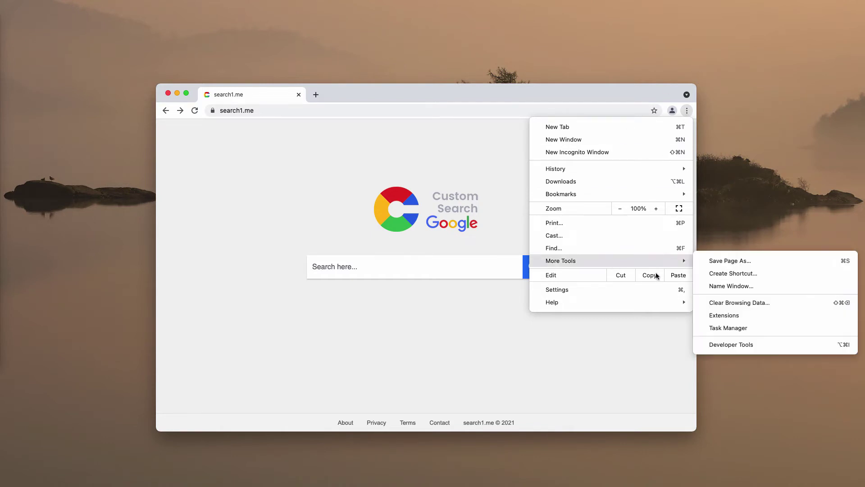
left_click(717, 315)
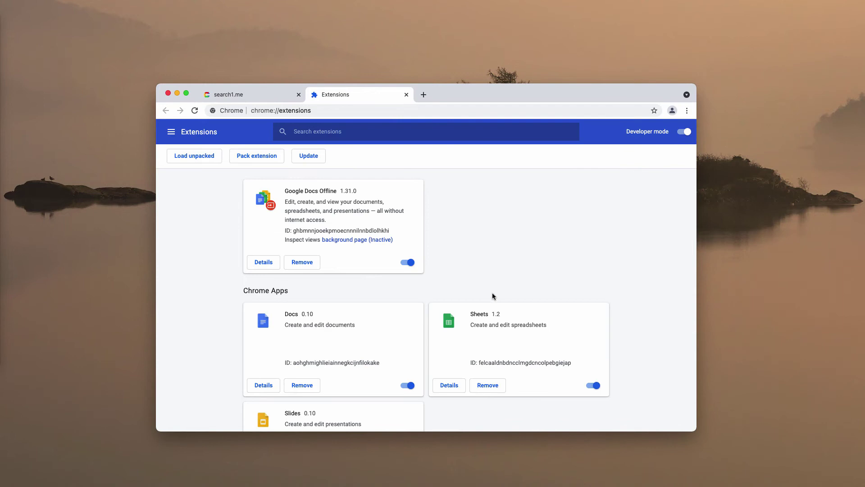
scroll(494, 288, "down", 3)
scroll(332, 293, "up", 3)
- Leave the extensions page and load combocleaner.com in Chrome
left_click(406, 94)
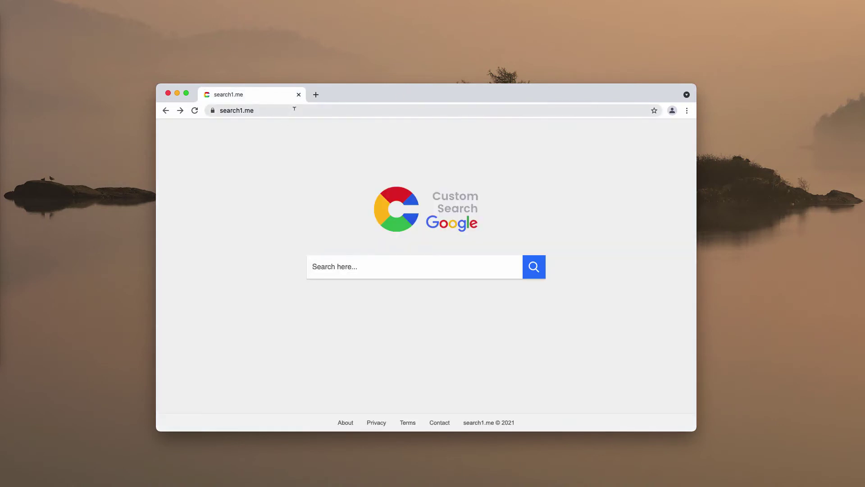
left_click(294, 109)
type("c")
key("Return")
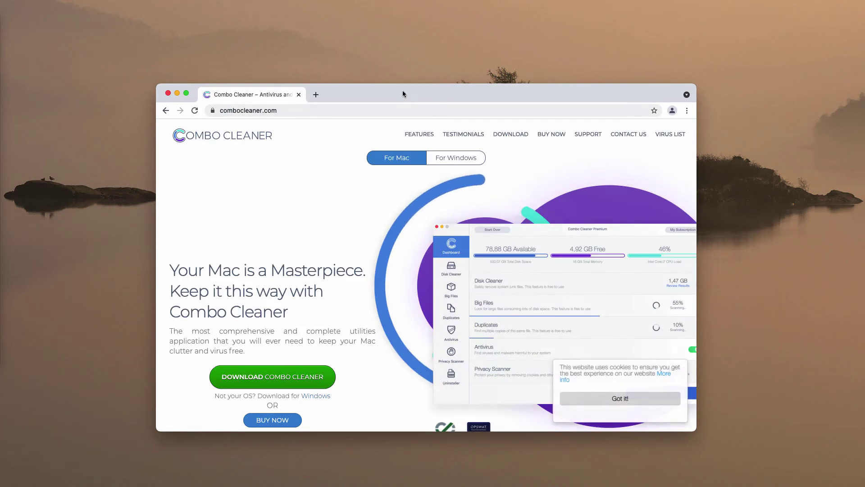
left_click_drag(403, 93, 404, 90)
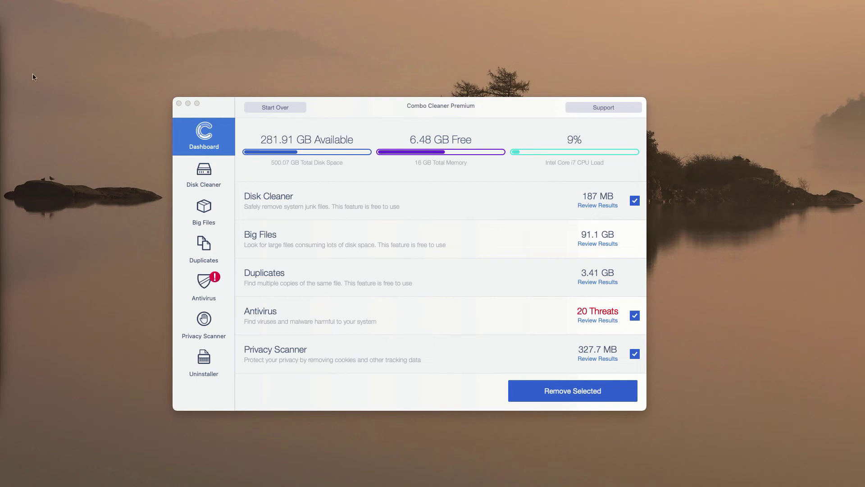
- Bring Combo Cleaner forward and open the review of its 20 antivirus threats
left_click(260, 313)
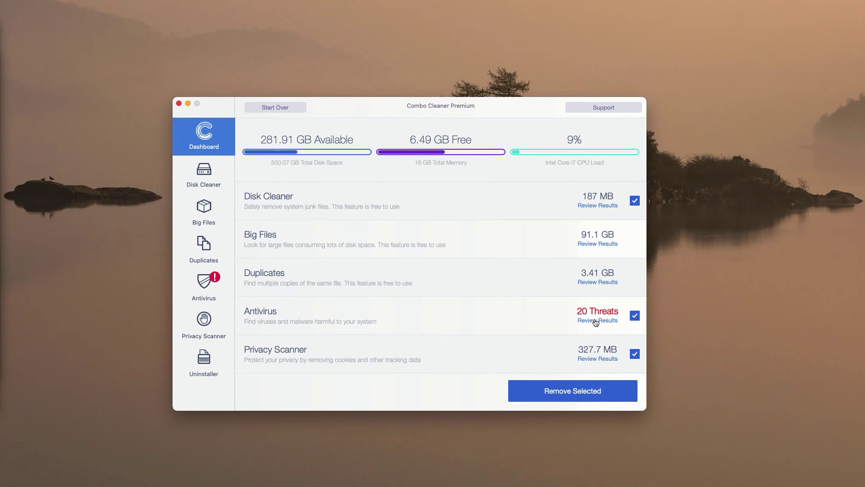
left_click(595, 321)
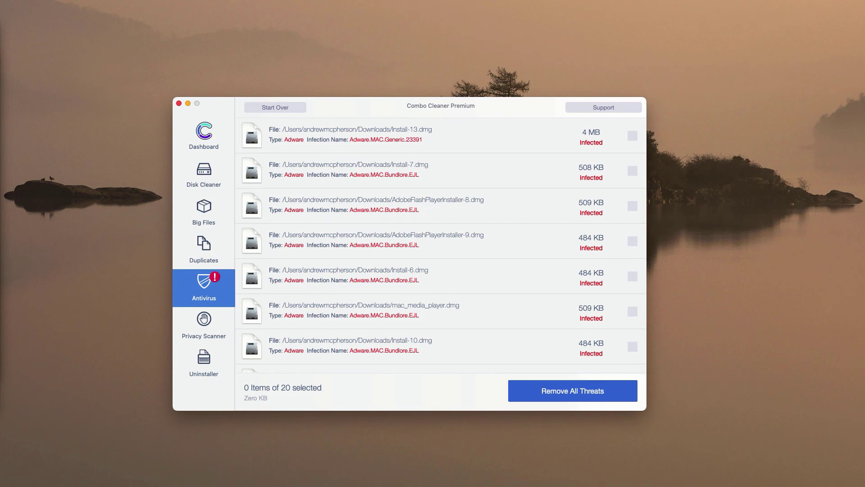
left_click_drag(481, 108, 480, 109)
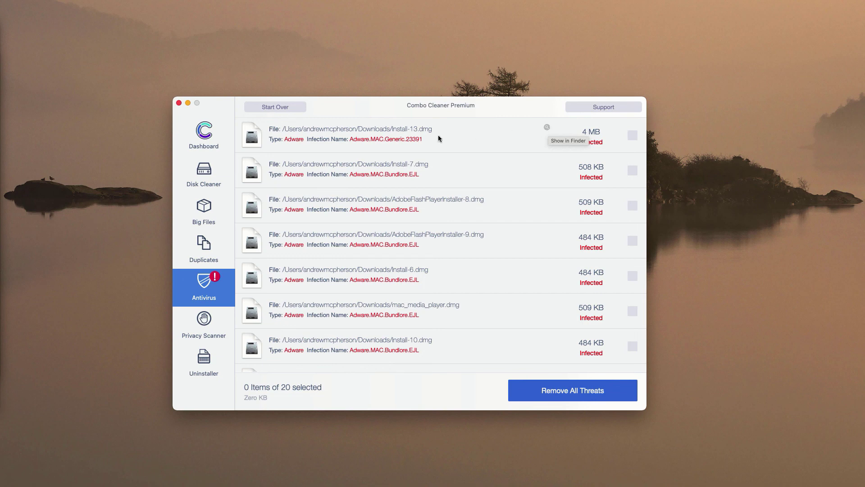
- Show Install-13.dmg in Finder's Downloads, move it to the Trash, and close Finder
left_click(547, 128)
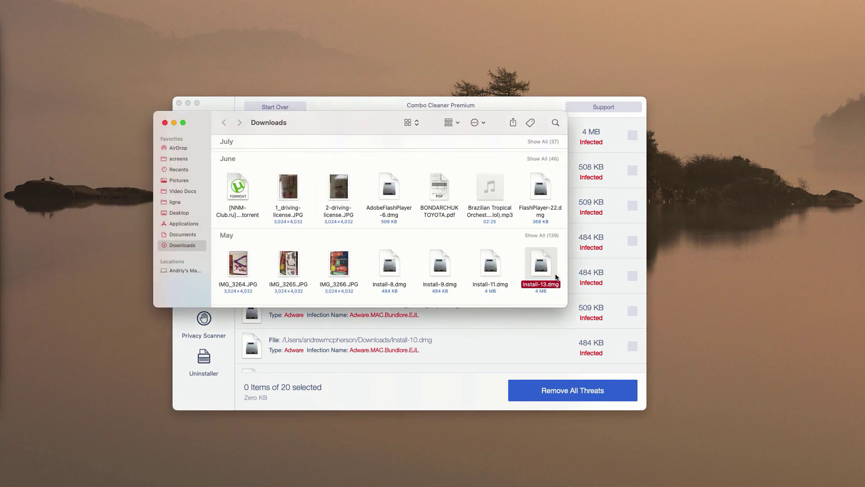
right_click(543, 264)
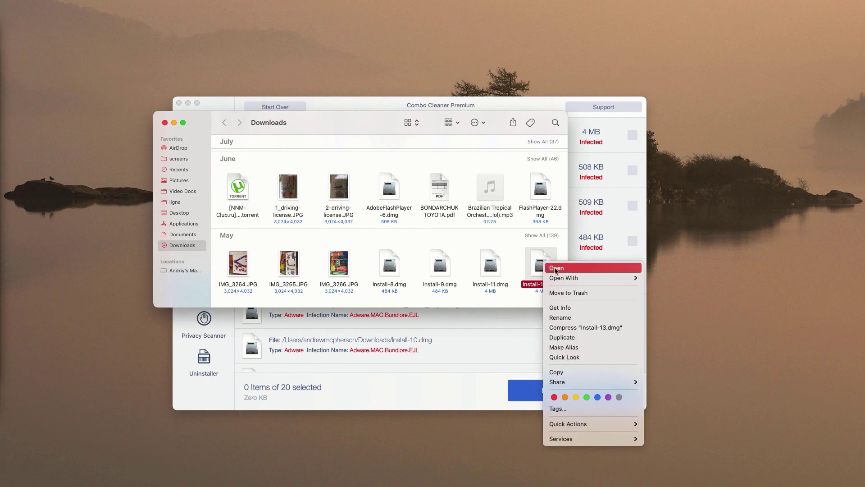
left_click(576, 293)
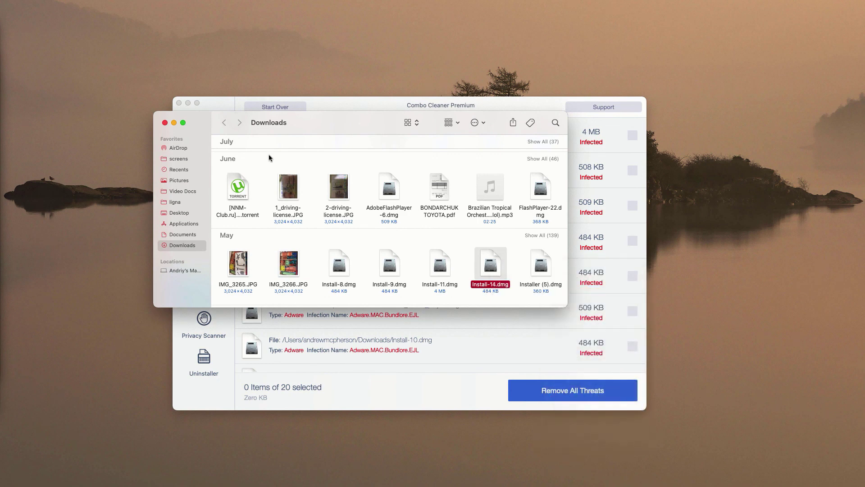
left_click(165, 122)
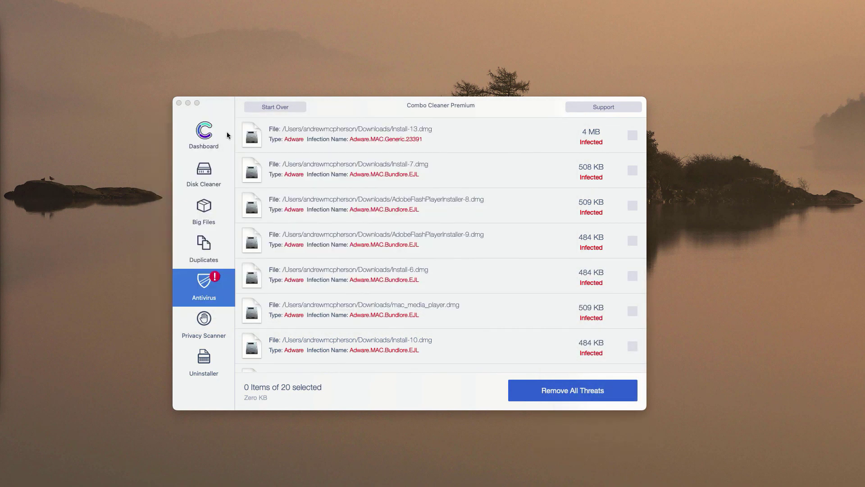
left_click(386, 104)
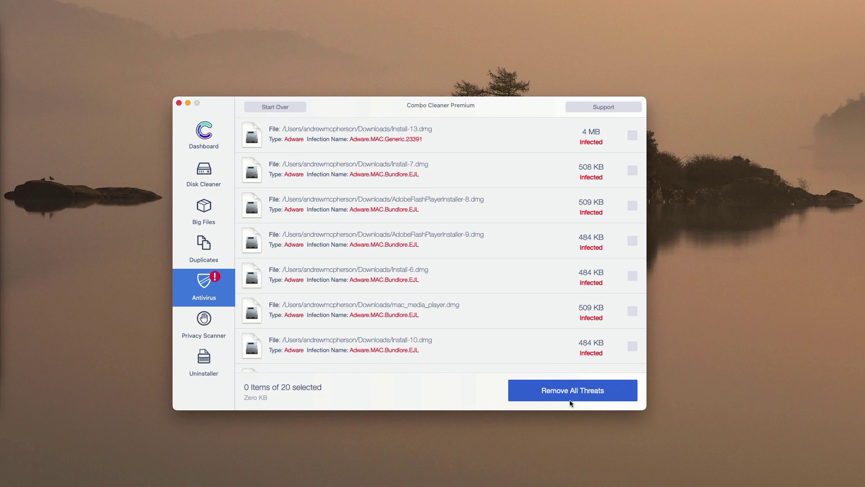
left_click_drag(406, 105, 405, 105)
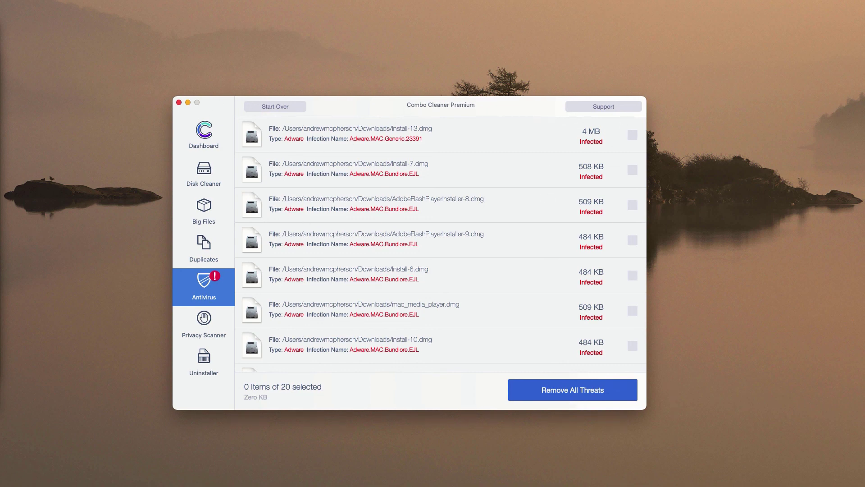